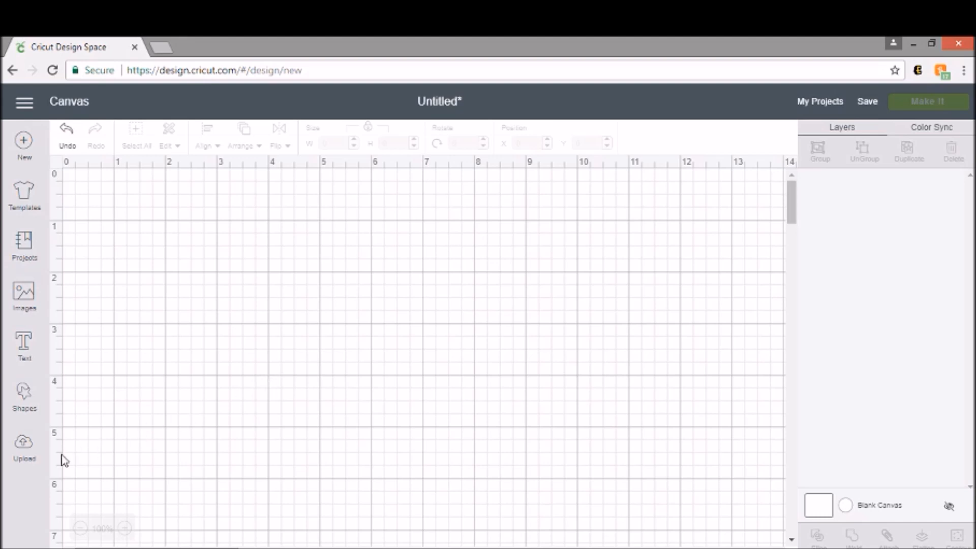
Step: Insert the previously uploaded tree image onto the blank canvas
left_click(27, 458)
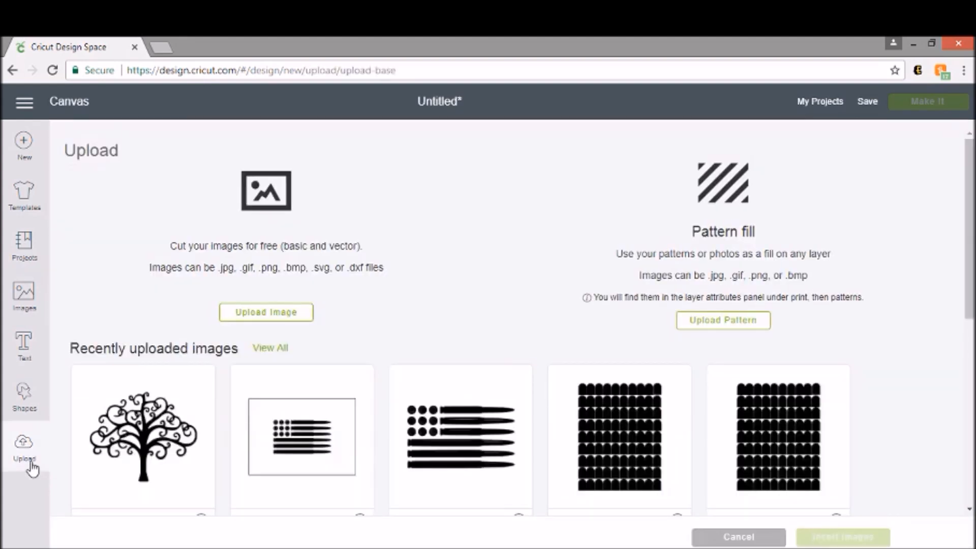
left_click(130, 438)
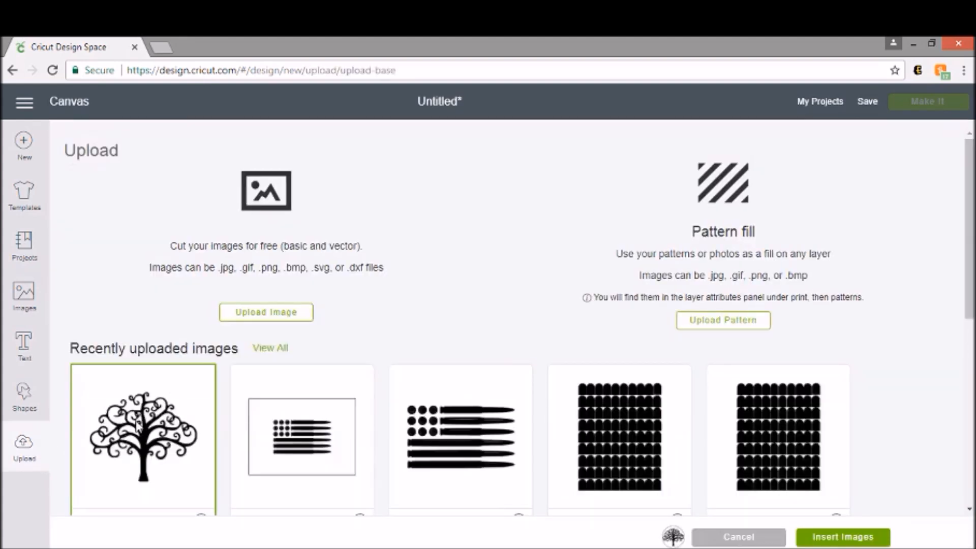
left_click(884, 543)
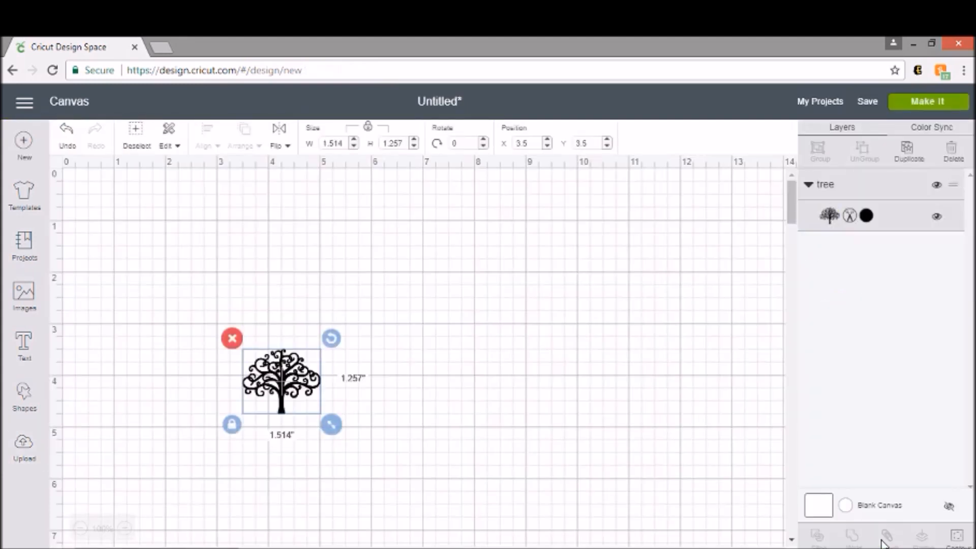
Step: Resize the tree to about 2.69 inches wide and move it aside to about X 11.18, Y 4.56
left_click_drag(262, 387, 405, 352)
left_click_drag(473, 392, 679, 502)
left_click_drag(579, 406, 525, 334)
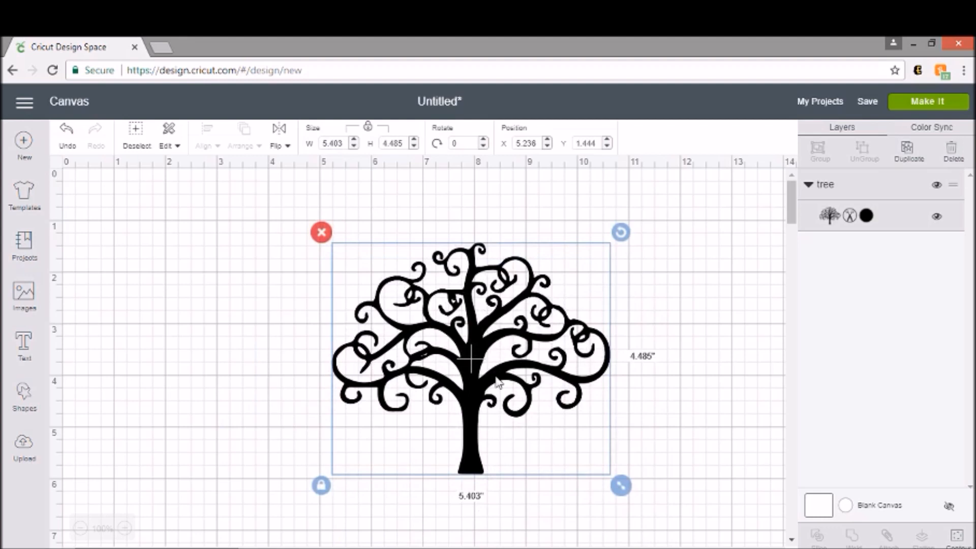
left_click_drag(620, 484, 478, 388)
left_click_drag(384, 316, 691, 478)
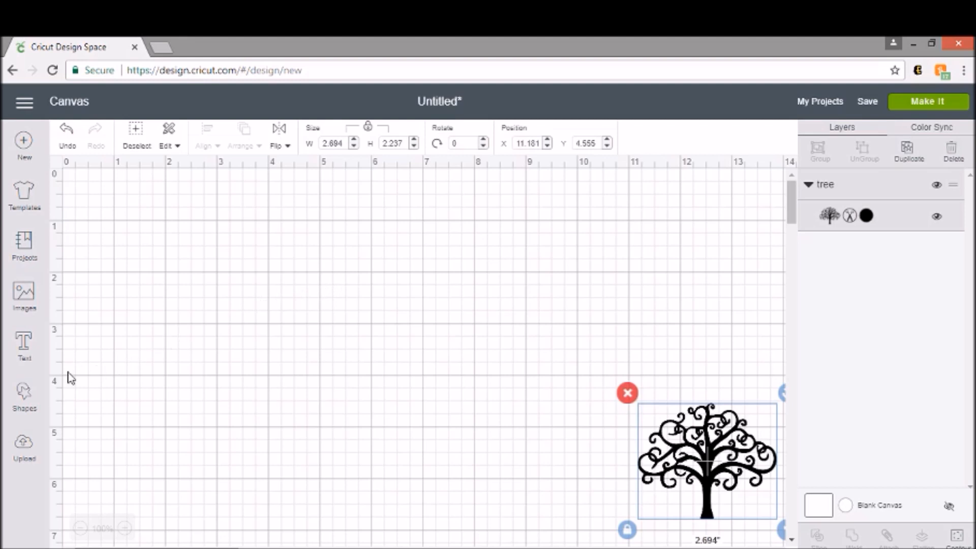
Step: Add a square near the canvas origin and stretch it with unlocked proportions into a rectangle about 9.99 by 5.03 inches
left_click(27, 393)
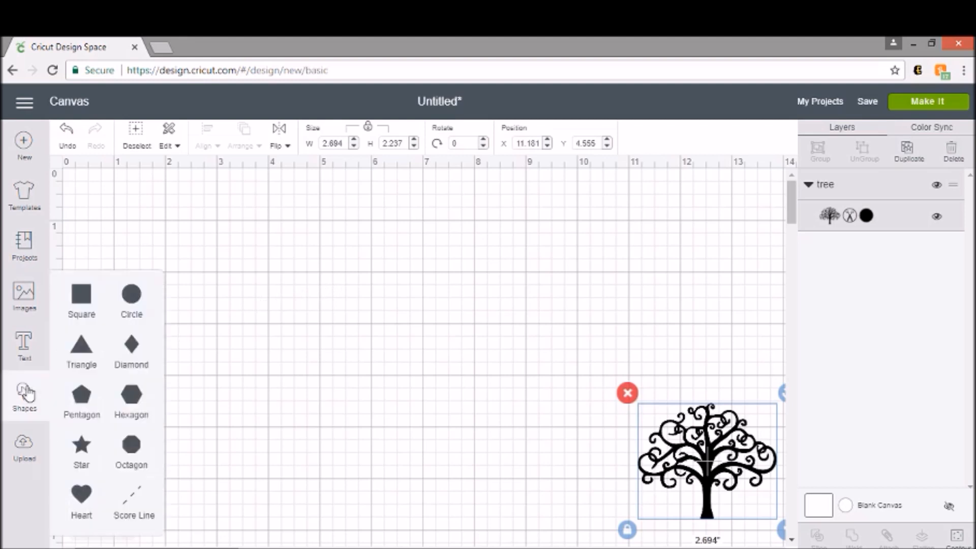
left_click(89, 304)
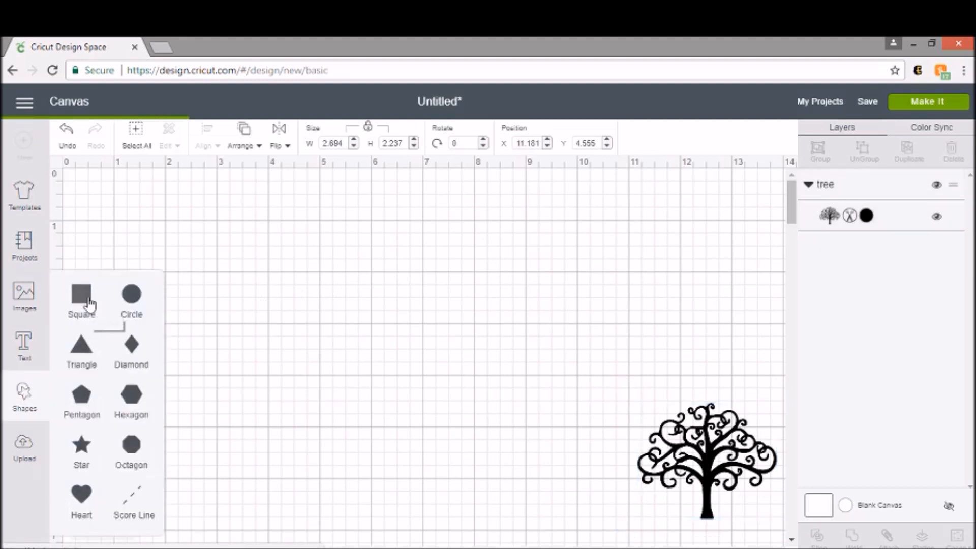
left_click_drag(325, 404, 179, 247)
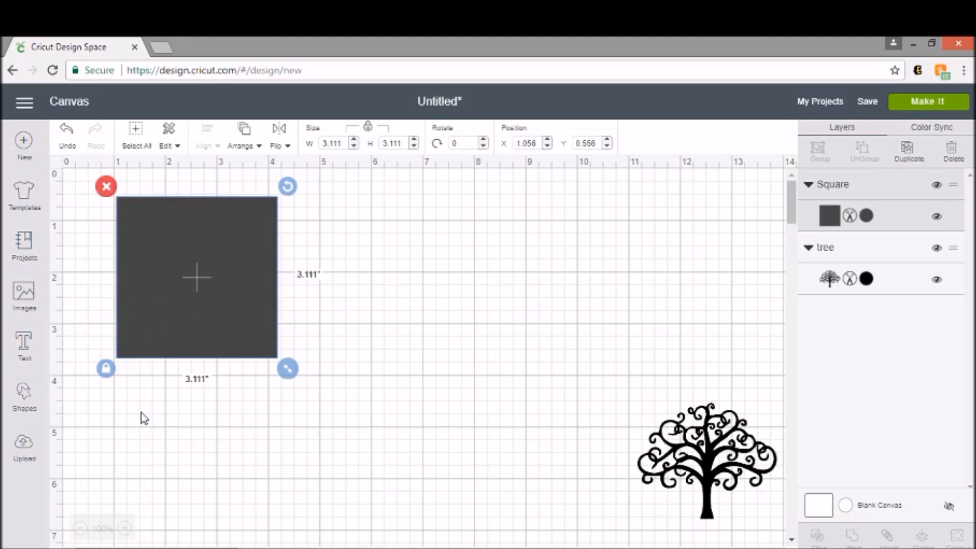
left_click(107, 370)
left_click_drag(290, 373, 644, 476)
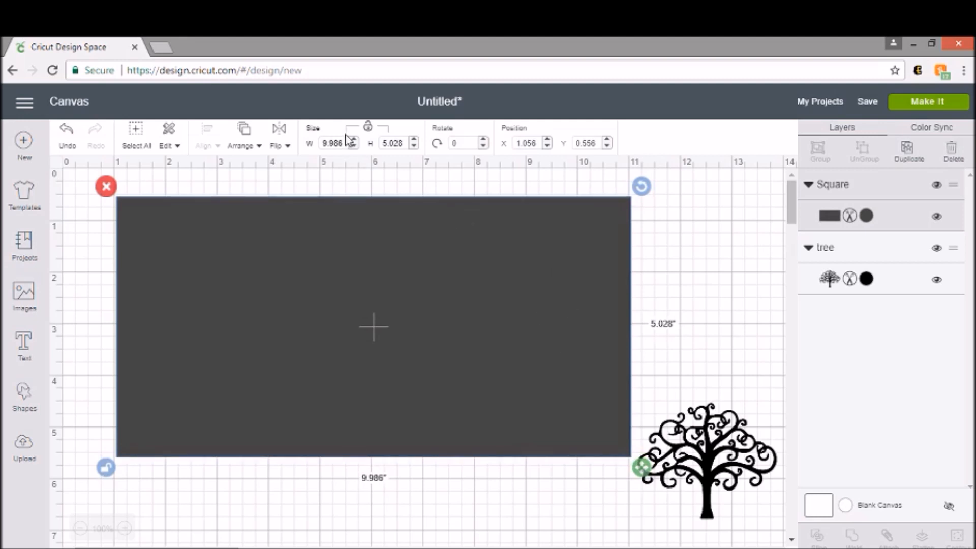
Step: Set the rectangle to 10 inches wide and 5 inches high, and move it to about X 0.03, Y 0.39
left_click_drag(324, 144, 367, 155)
type("10")
key("Return")
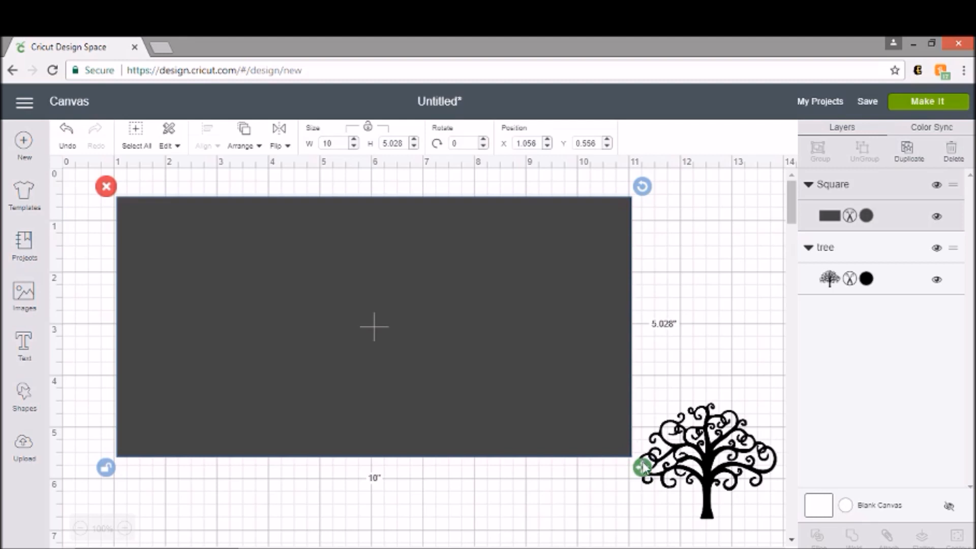
left_click_drag(643, 465, 643, 463)
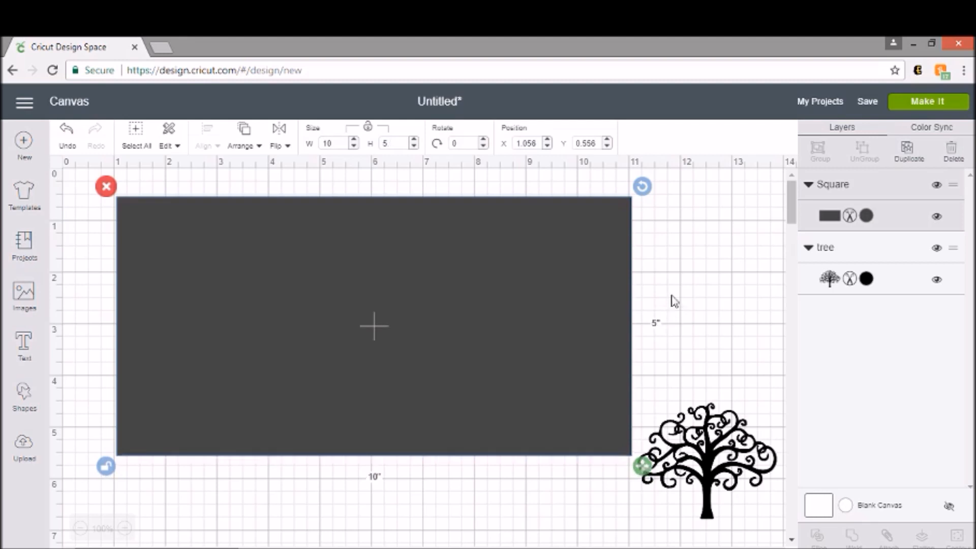
left_click(699, 274)
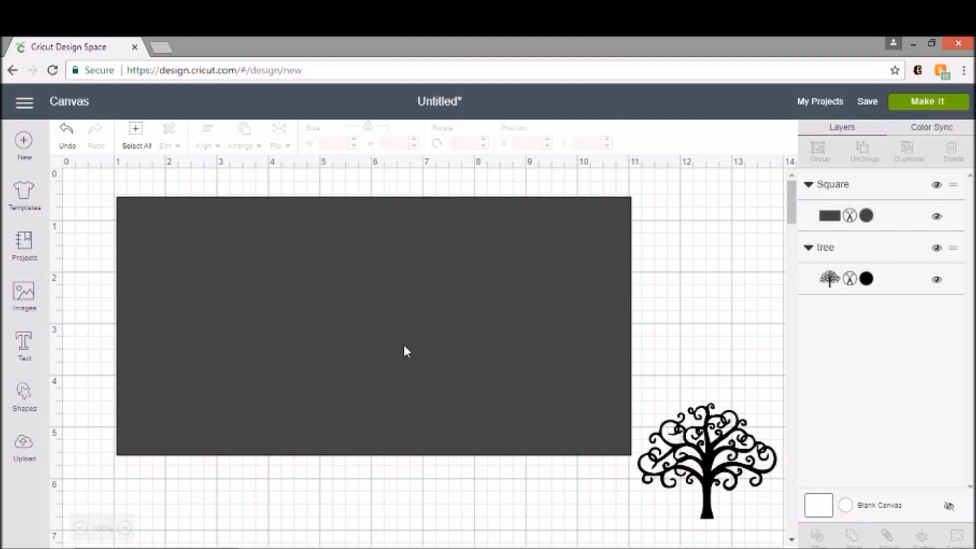
left_click_drag(404, 348, 401, 348)
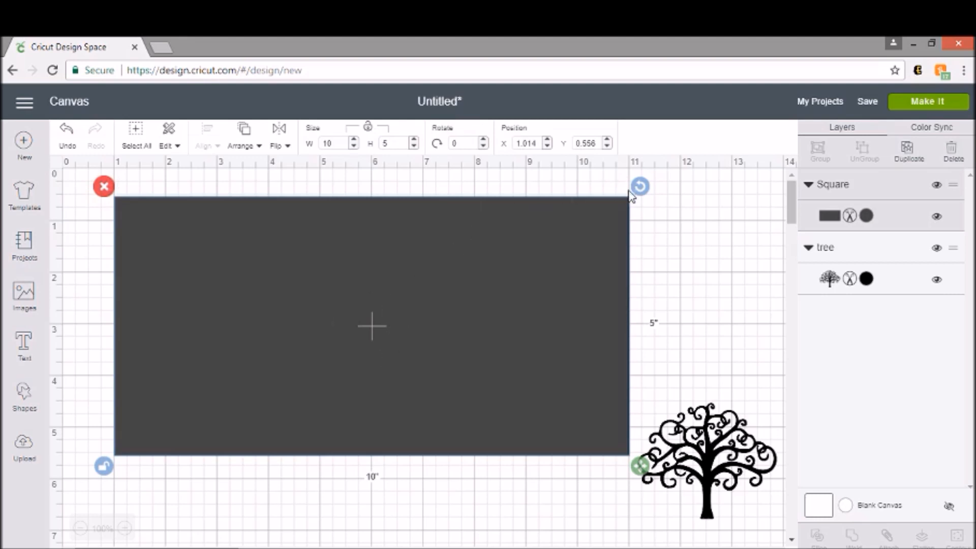
left_click_drag(356, 289, 304, 279)
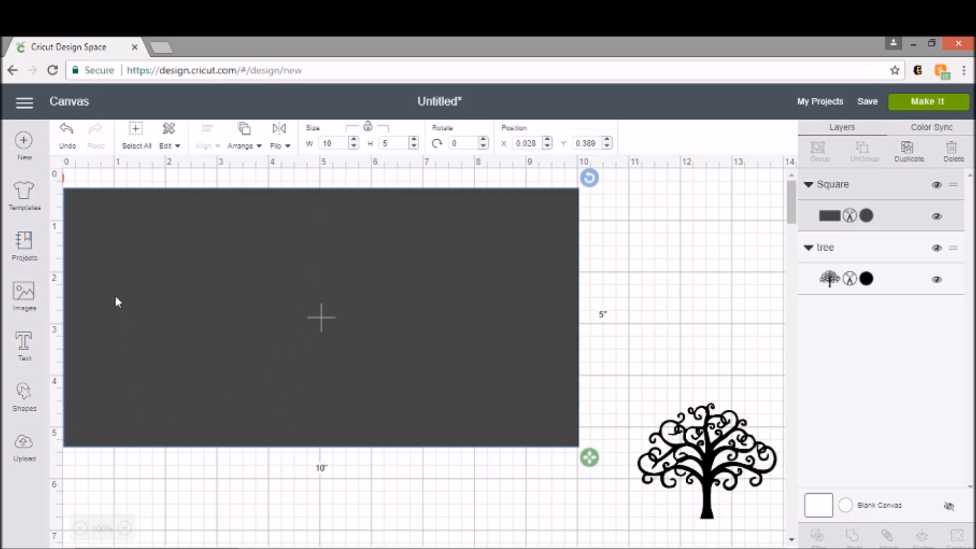
Step: Add a 5-inch vertical score line down the middle of the rectangle, at about X 5.01, Y 0.38
left_click(23, 399)
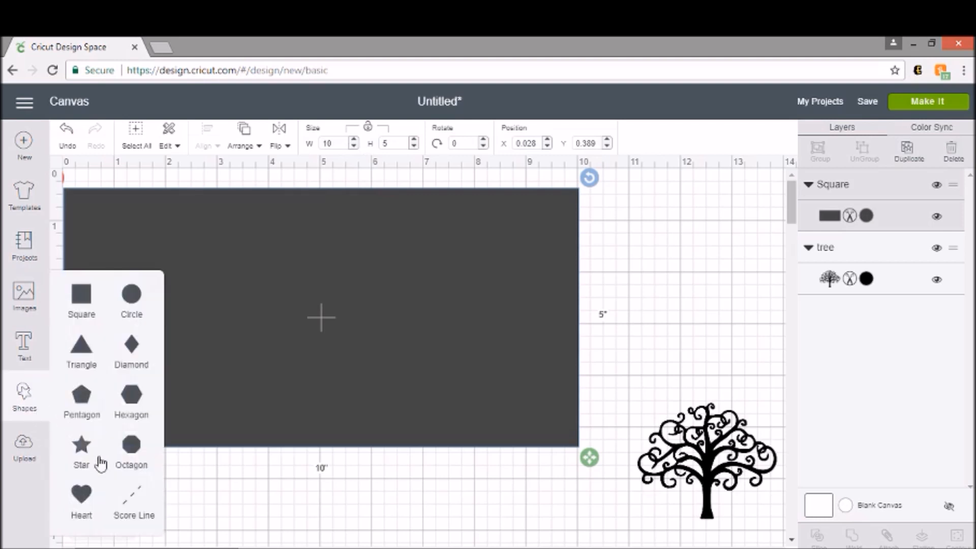
left_click(127, 509)
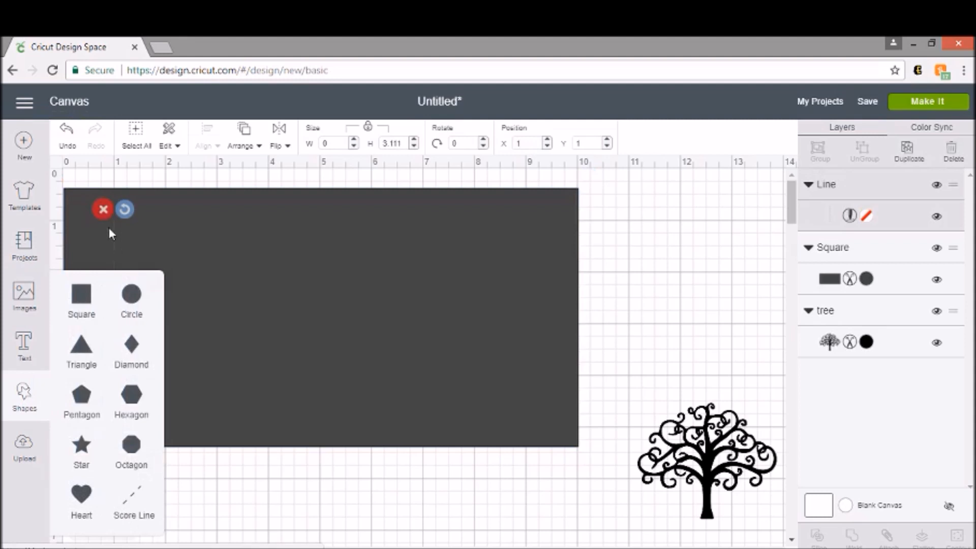
left_click_drag(113, 248, 323, 220)
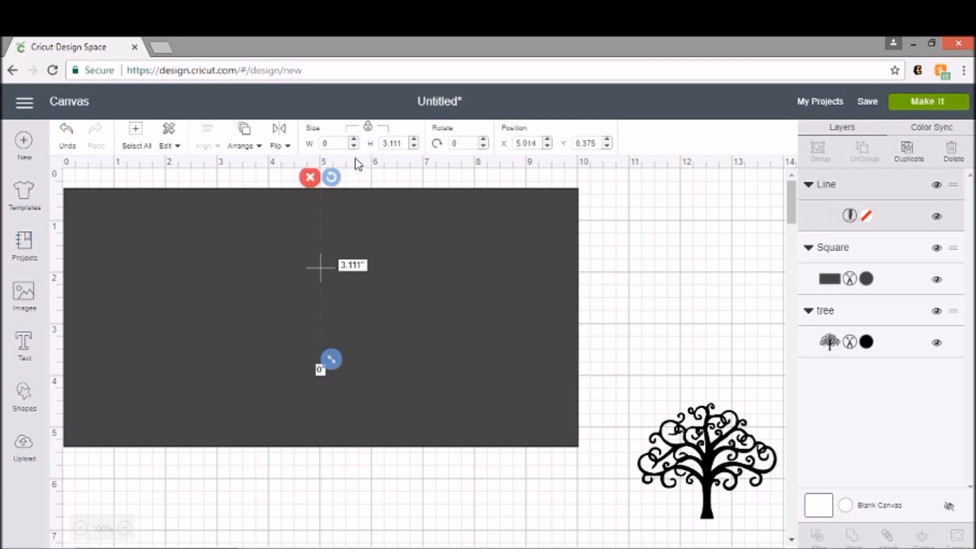
left_click_drag(381, 143, 421, 142)
type("5")
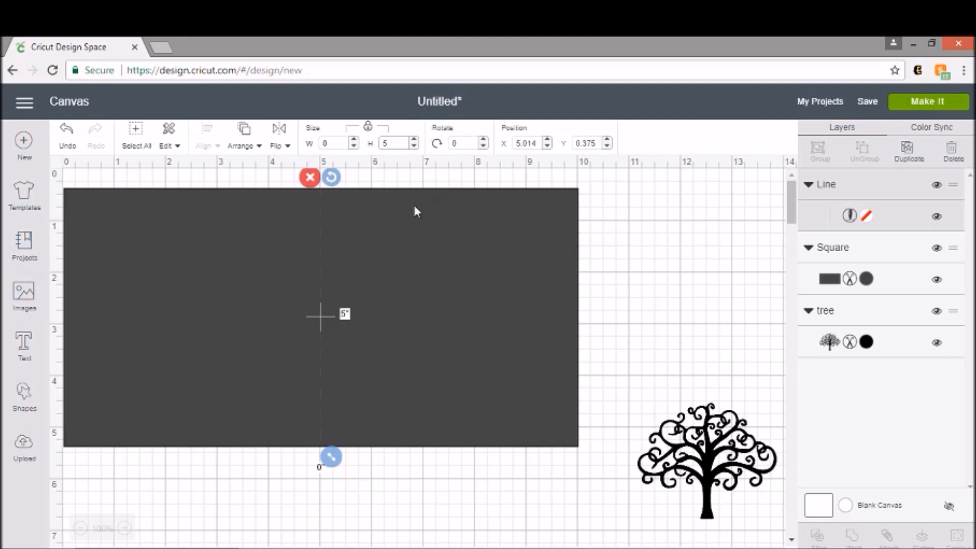
type("5")
left_click(448, 466)
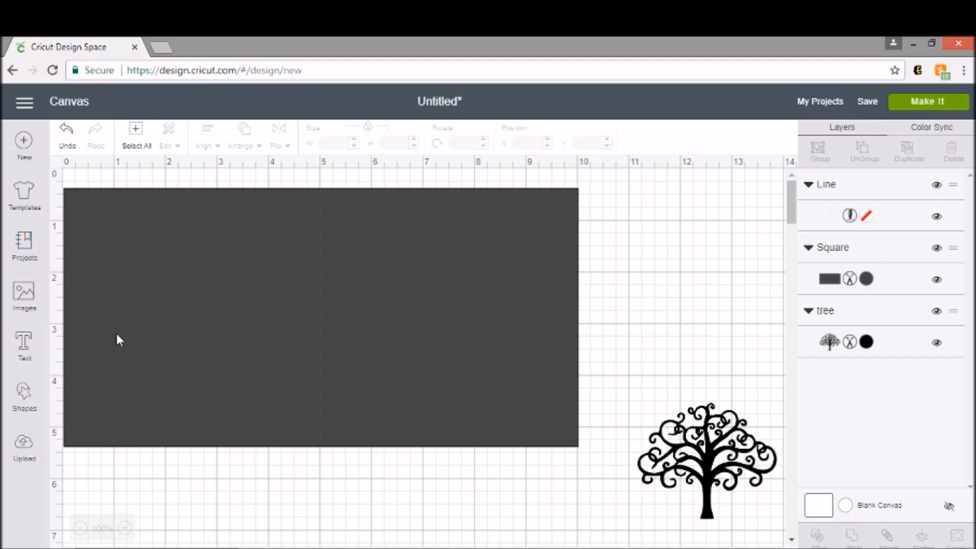
Step: Add a second square over the rectangle and colour it Rose Pink
left_click(24, 394)
left_click(80, 304)
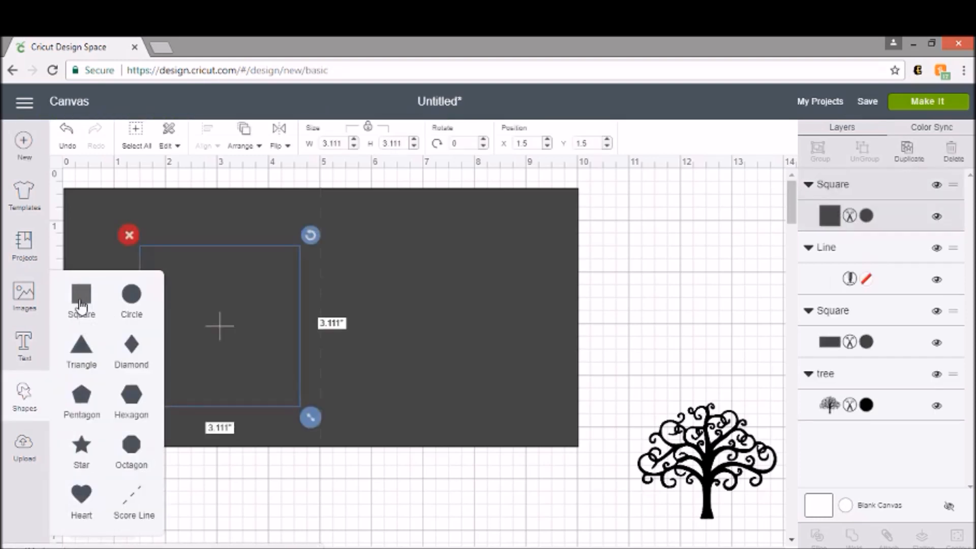
left_click_drag(230, 267, 489, 267)
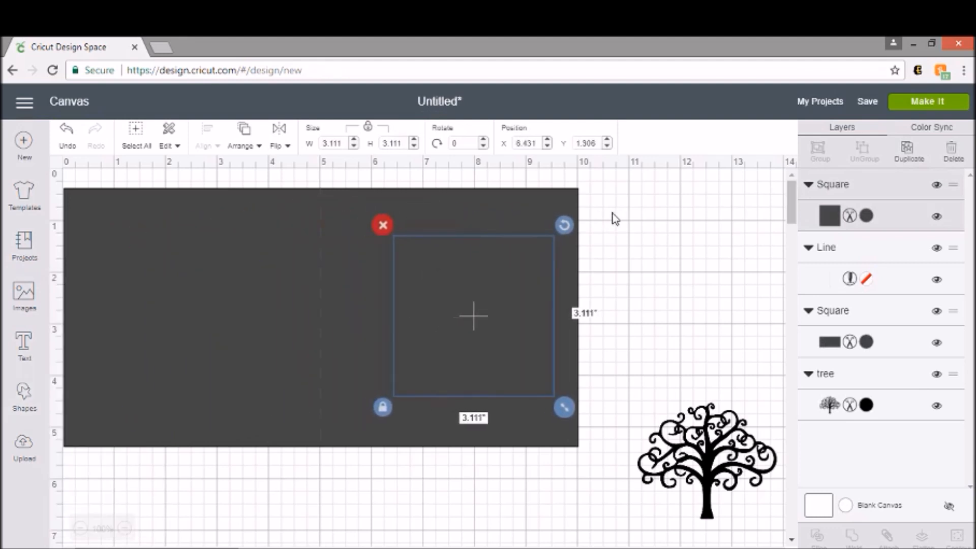
left_click(866, 216)
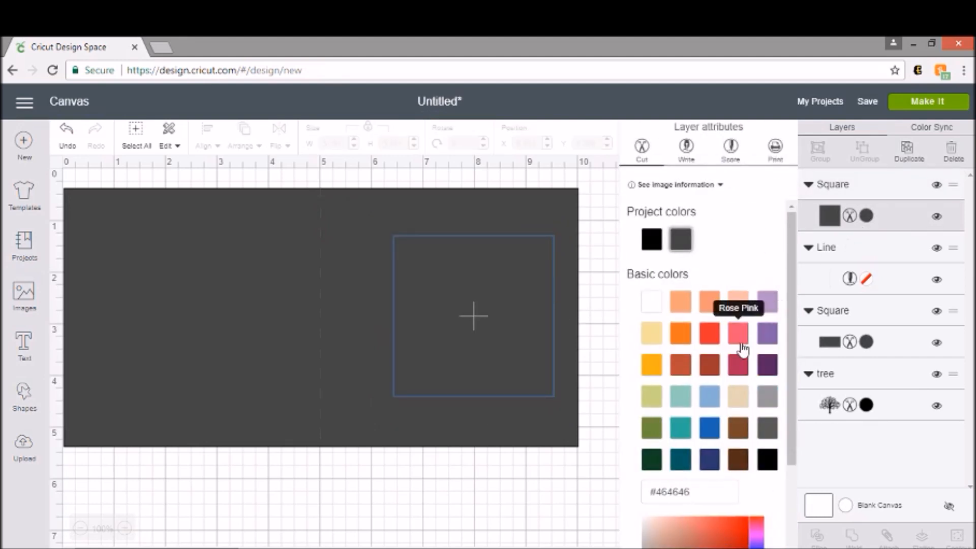
left_click(736, 344)
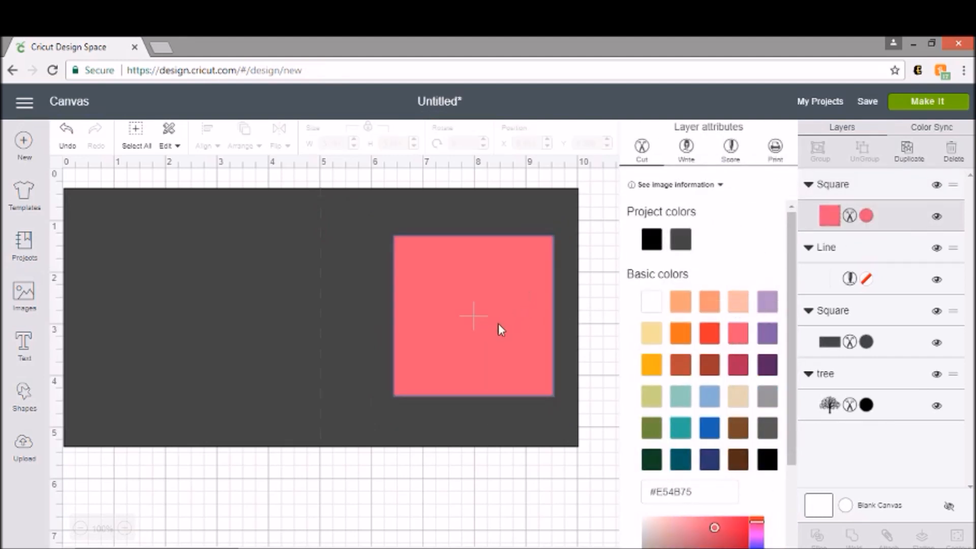
Step: Place the pink square within the rectangle's left half and enlarge it to about 3.93 inches, leaving an even border around it
left_click_drag(502, 319, 191, 287)
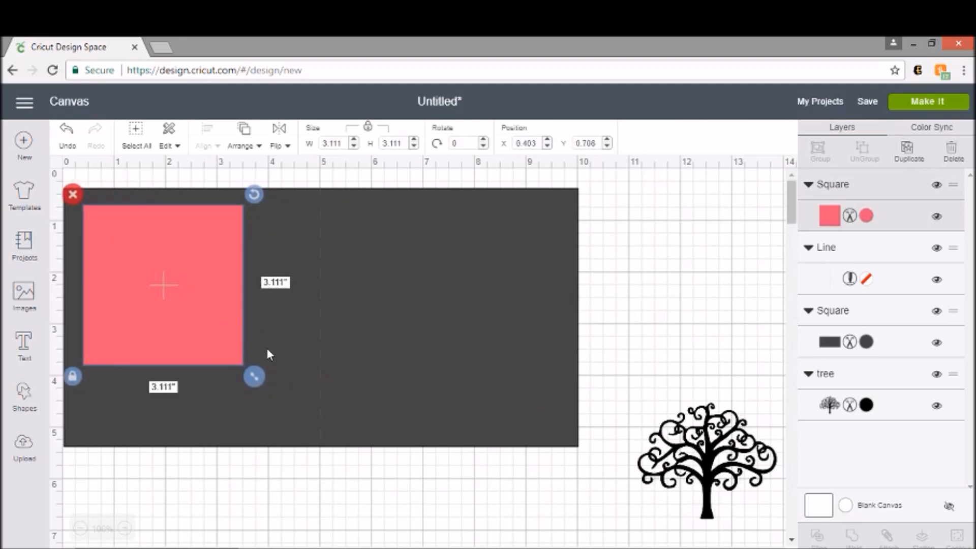
mouse_move(160, 288)
left_mouse_down()
mouse_move(174, 288)
mouse_move(163, 294)
left_mouse_up()
left_click_drag(252, 383, 302, 433)
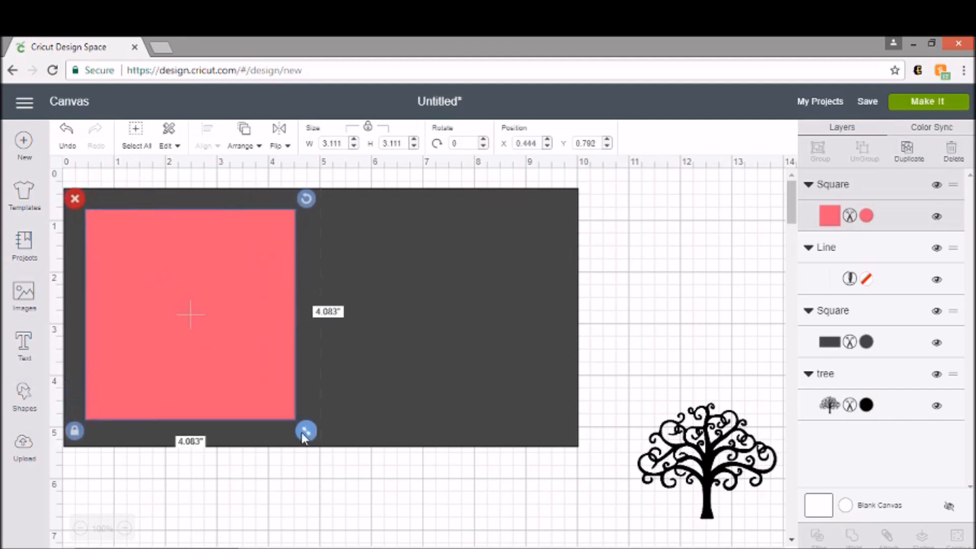
left_click_drag(302, 432, 298, 424)
left_click_drag(220, 331, 226, 332)
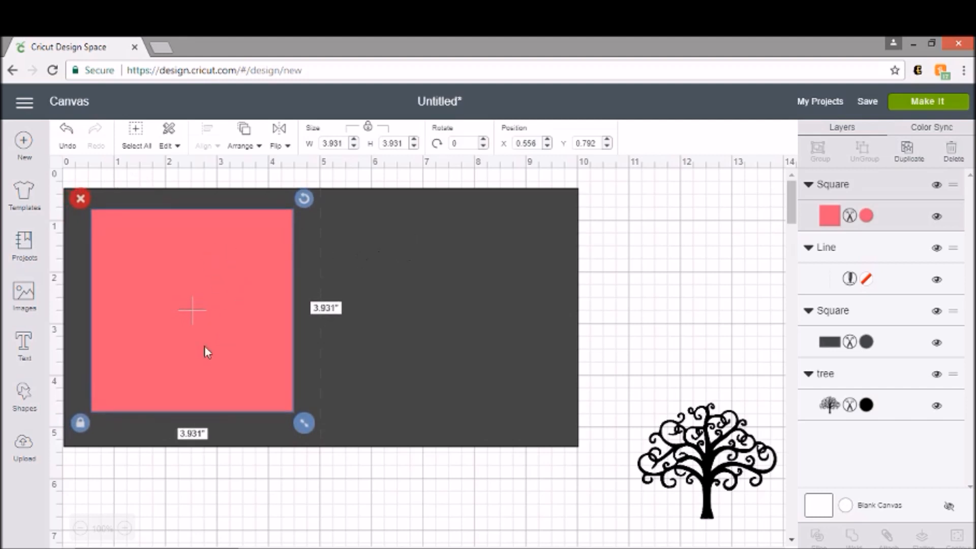
left_click_drag(211, 280, 211, 282)
left_click(258, 478)
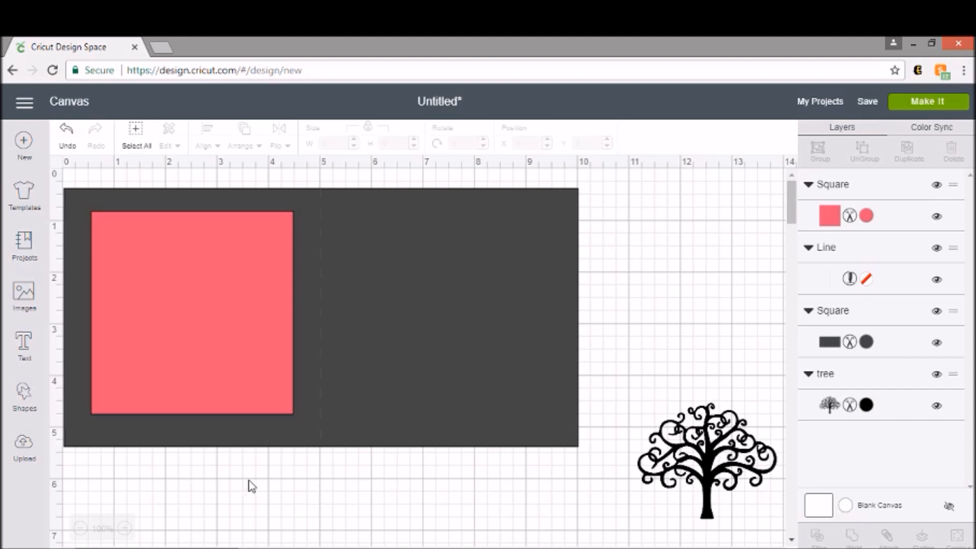
Step: Select the pink square together with the rectangle and slice them
left_click_drag(227, 481, 153, 367)
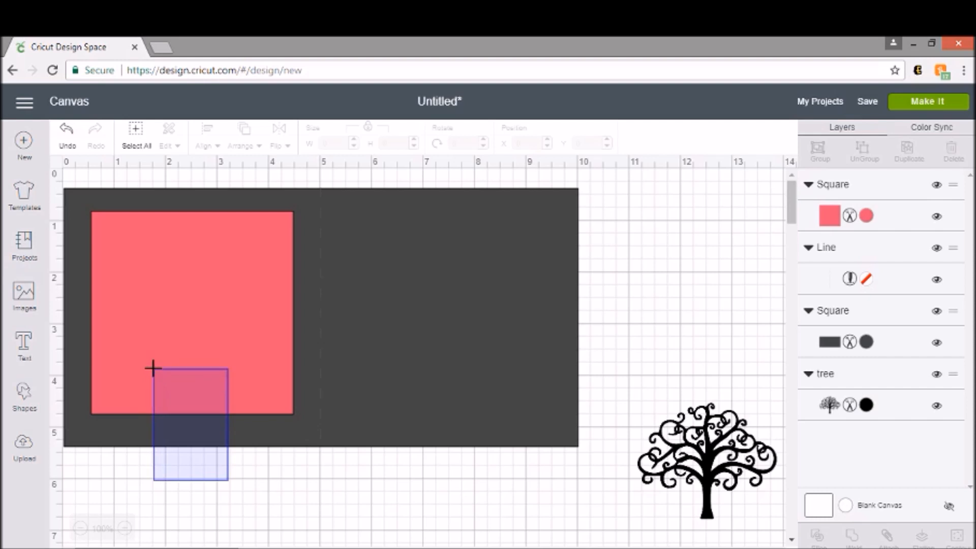
left_click_drag(153, 367, 154, 369)
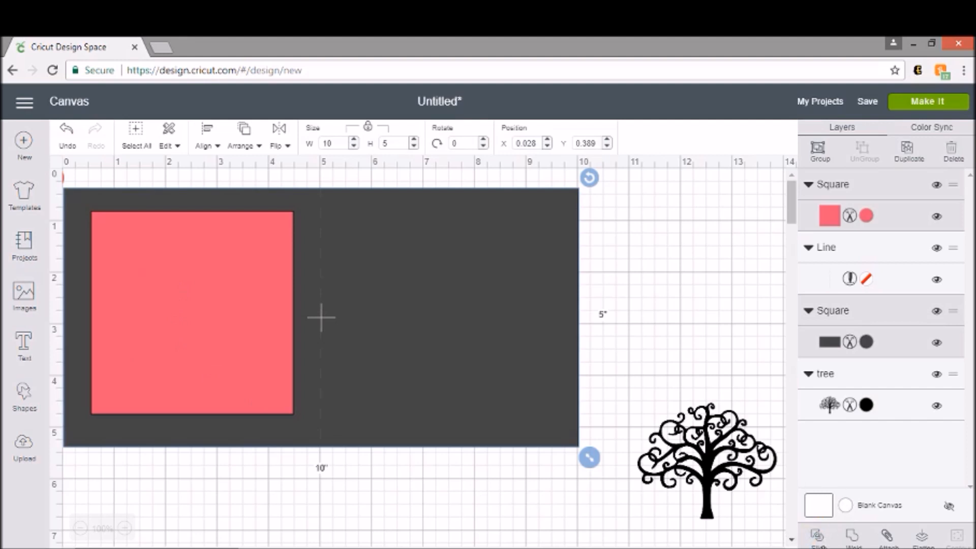
left_click(819, 539)
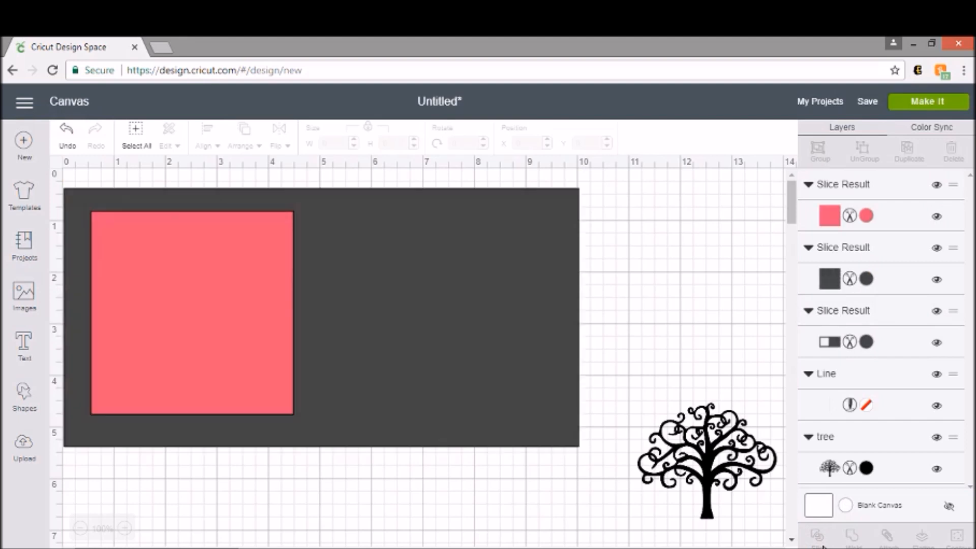
Step: Pull the pink and dark square slice pieces off the card and delete both, leaving a window
left_click_drag(210, 340, 658, 347)
left_click_drag(244, 315, 669, 318)
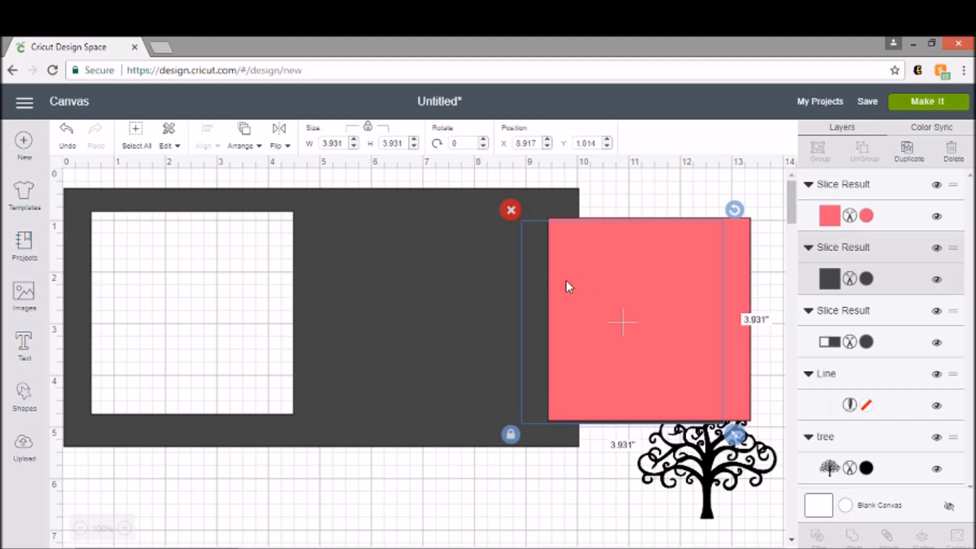
left_click(511, 210)
left_click(586, 262)
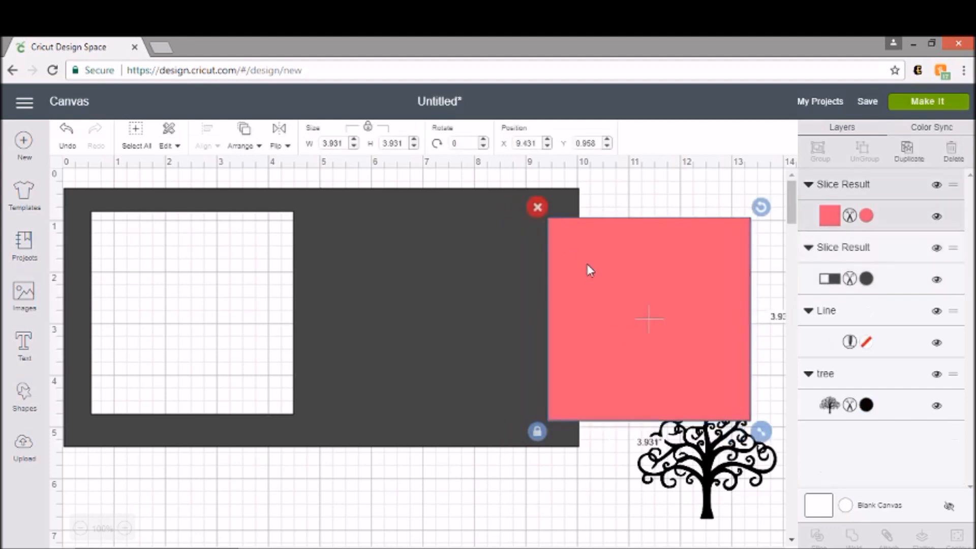
left_click(537, 208)
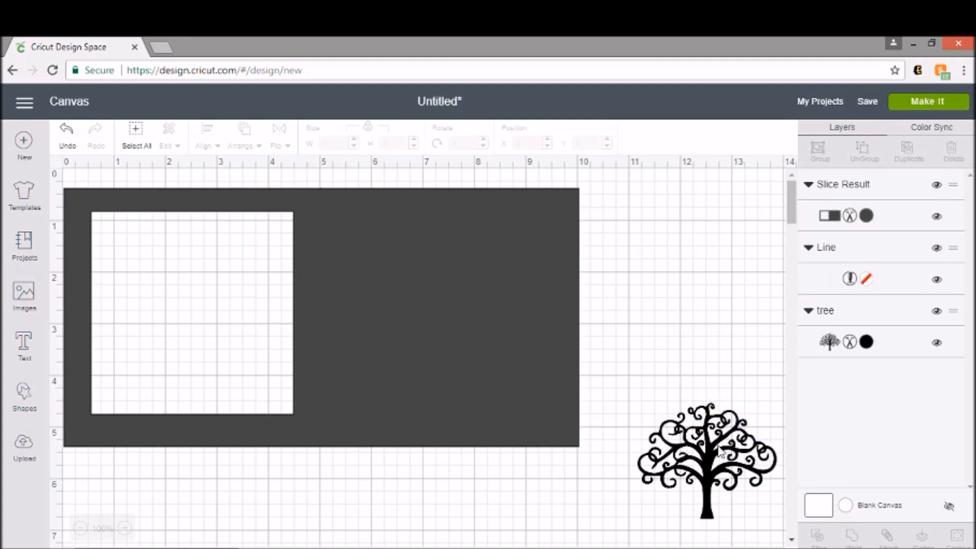
Step: Move the tree into the card's square window at about X 1, Y 1.19, and nudge the card to about X 0.01, Y 0.35
left_click(724, 478)
left_click_drag(724, 478, 197, 301)
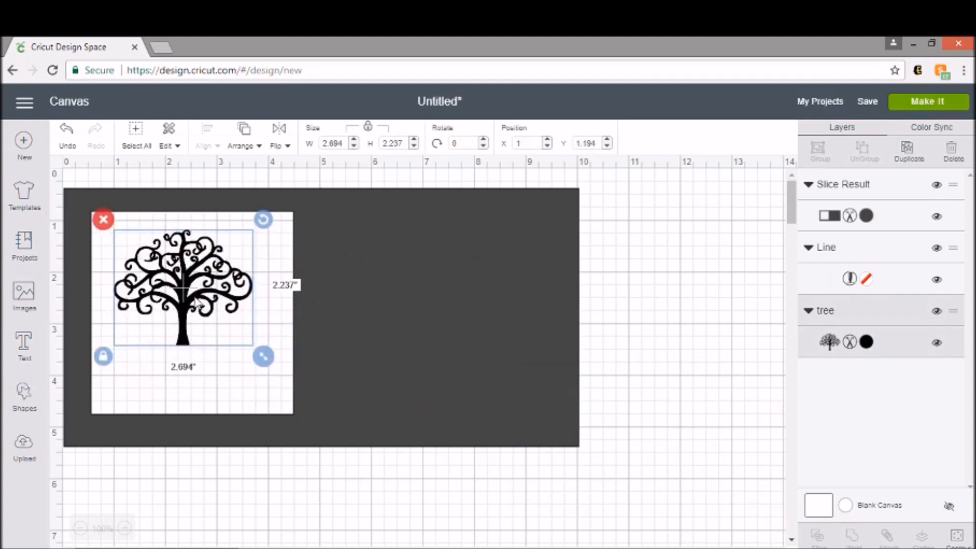
left_click(184, 273)
mouse_move(322, 317)
left_mouse_down()
mouse_move(348, 320)
mouse_move(310, 318)
mouse_move(321, 315)
left_mouse_up()
left_click_drag(178, 271, 179, 271)
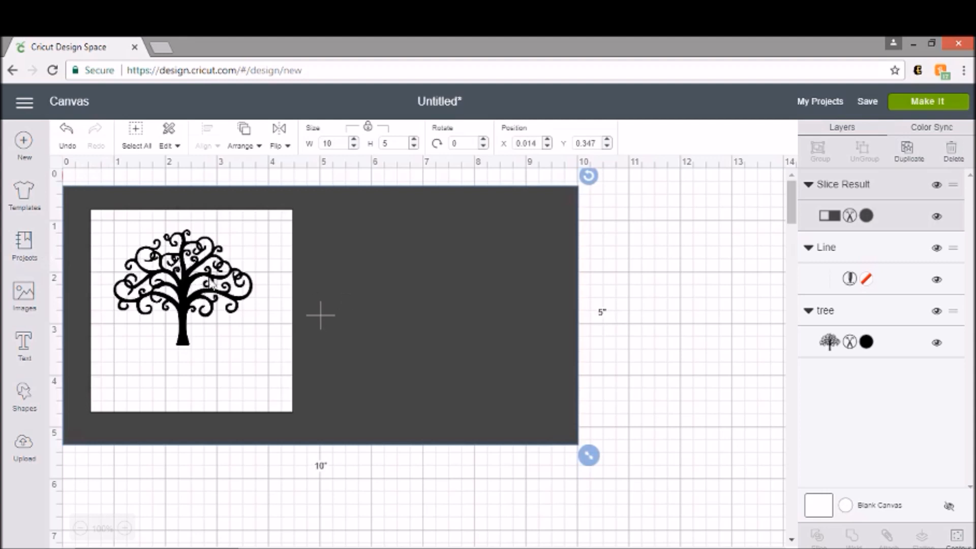
Step: Send the card to the back and move the tree into the window's upper-left corner at about X 0.53, Y 0.78
right_click(392, 239)
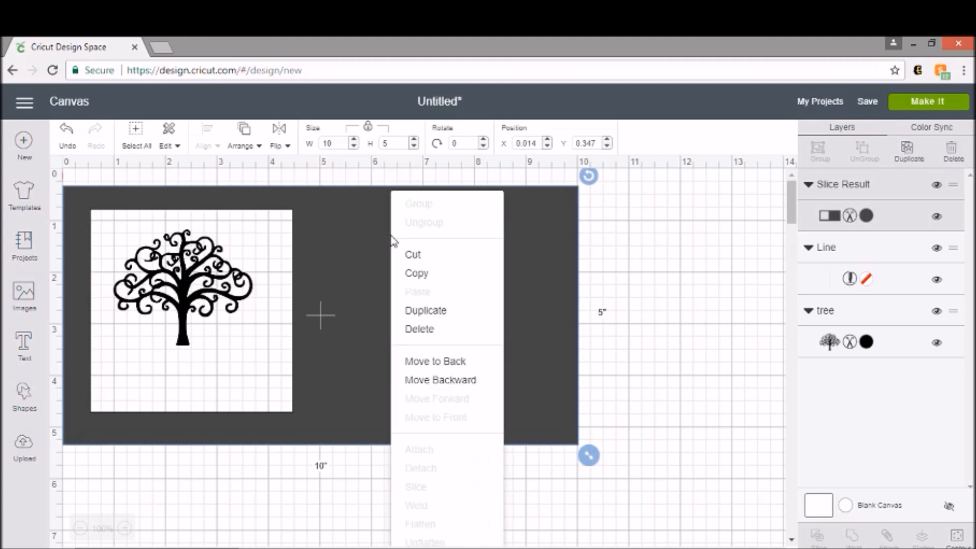
left_click(446, 362)
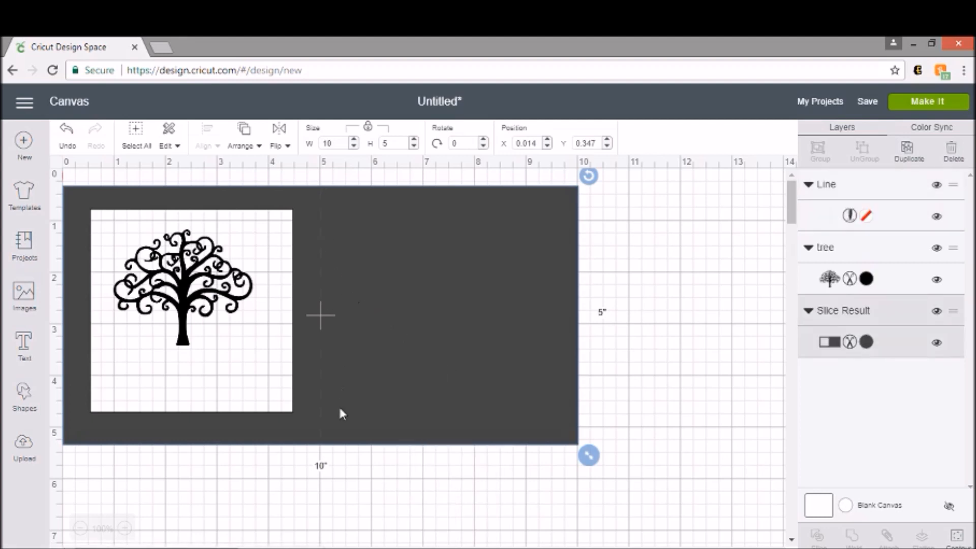
left_click_drag(198, 286, 154, 266)
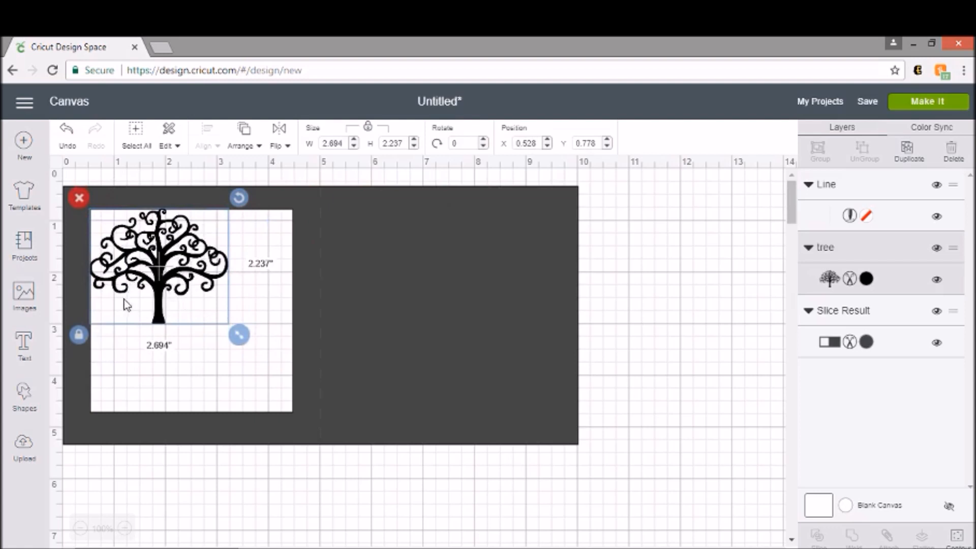
Step: Enlarge the tree, position it at about X 0.47, Y 0.78, and stretch it with unlocked proportions to about 4.1 by 4.03 inches, overlapping the window edges
left_click_drag(246, 349, 309, 414)
mouse_move(228, 318)
left_mouse_down()
mouse_move(228, 328)
mouse_move(214, 305)
left_mouse_up()
left_click_drag(300, 387, 304, 395)
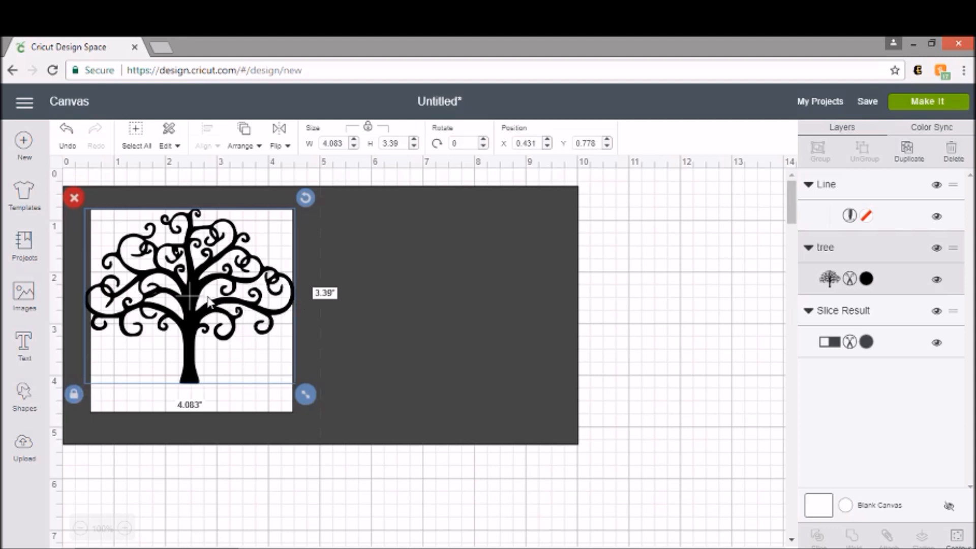
left_click_drag(208, 300, 210, 299)
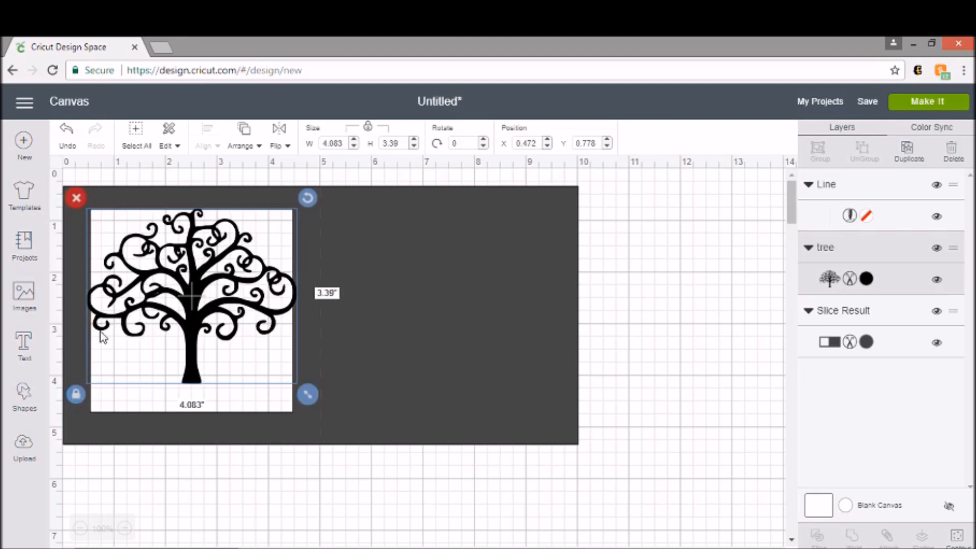
left_click(77, 394)
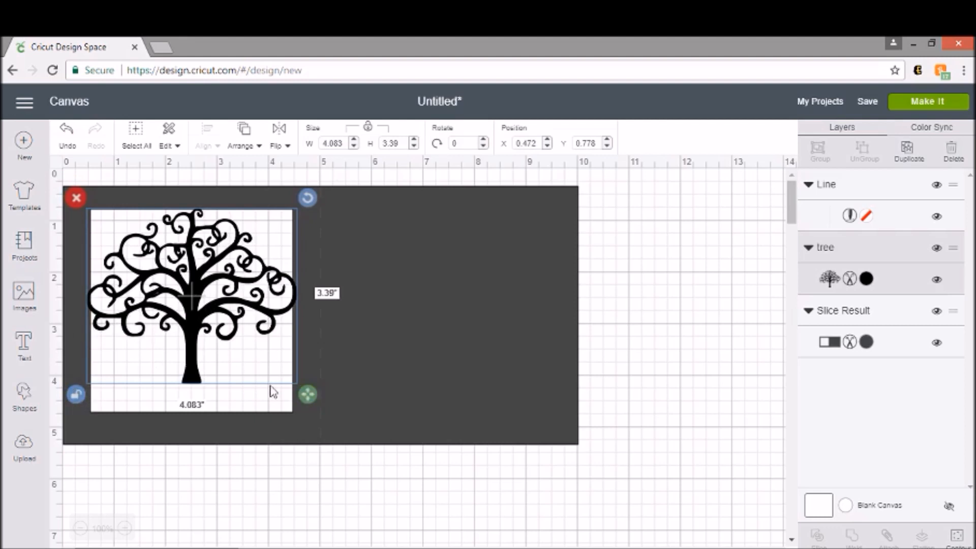
left_click_drag(308, 395, 306, 426)
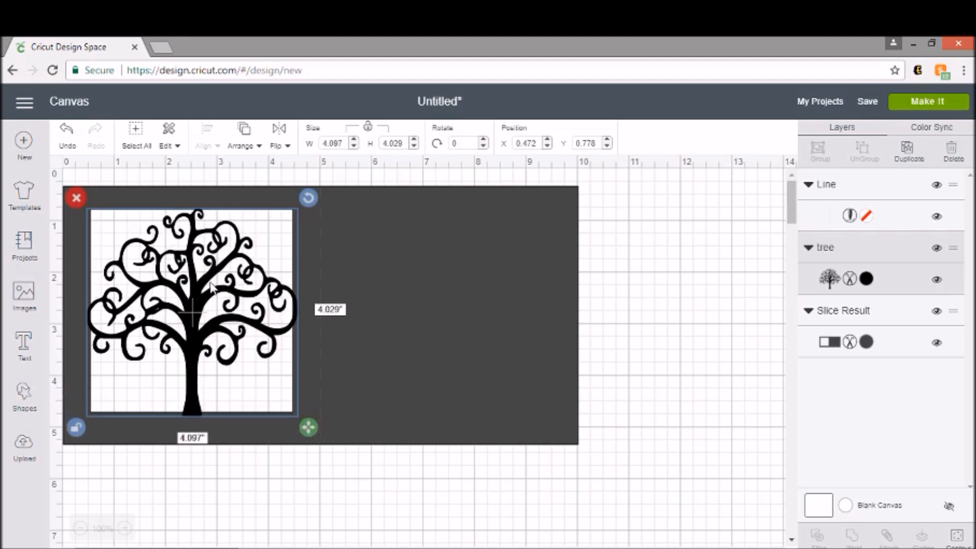
Step: Select the card and the tree together, without the score line, and weld them into one shape
left_click(371, 267)
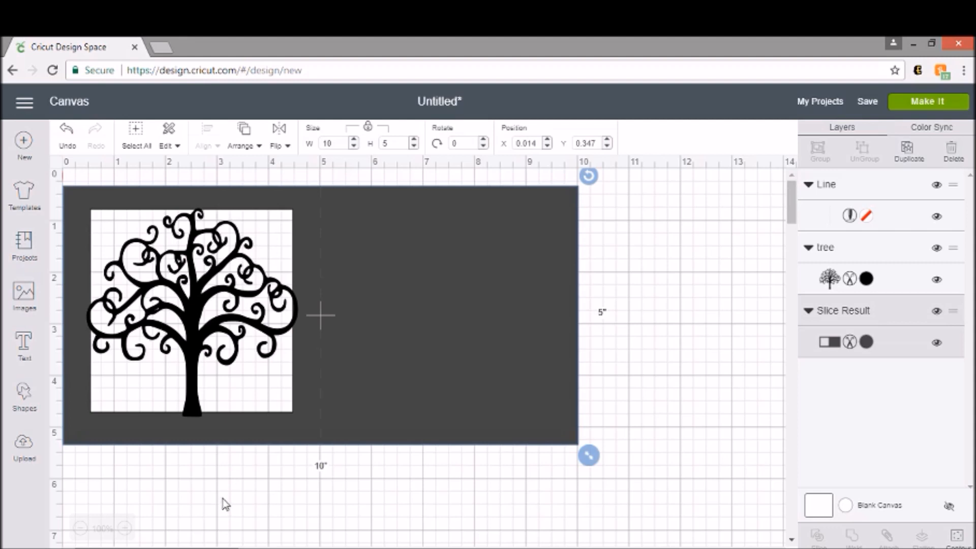
left_click_drag(216, 489, 181, 445)
left_click_drag(164, 405, 146, 304)
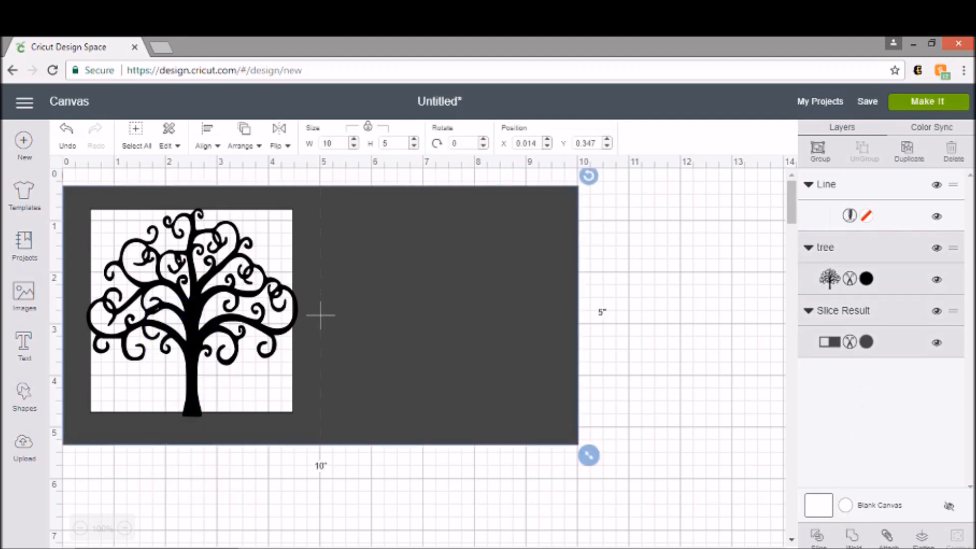
left_click(853, 540)
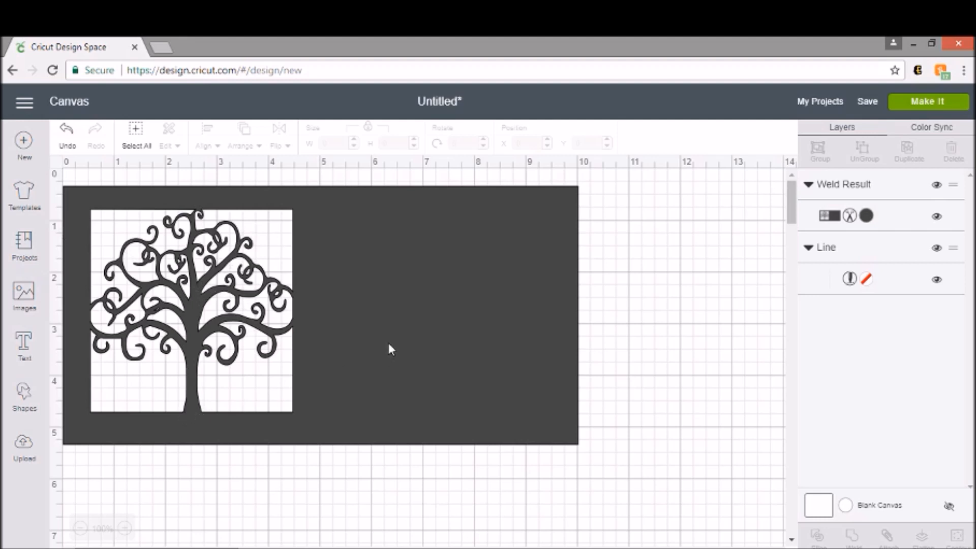
left_click(855, 248)
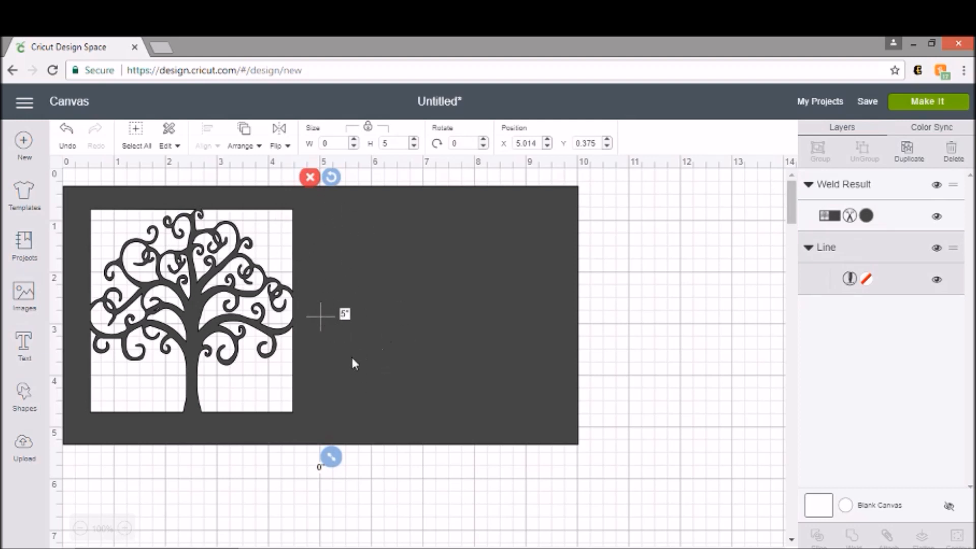
right_click(321, 316)
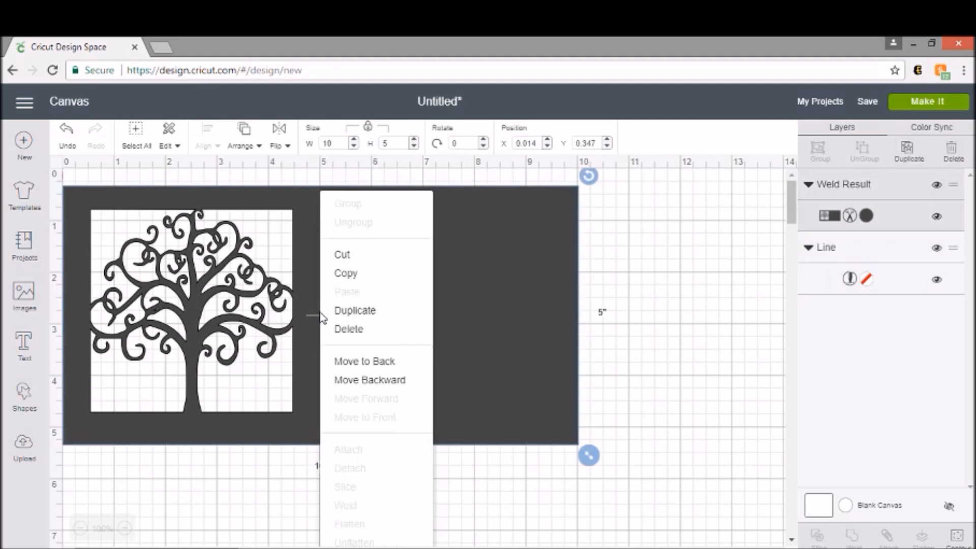
left_click(701, 315)
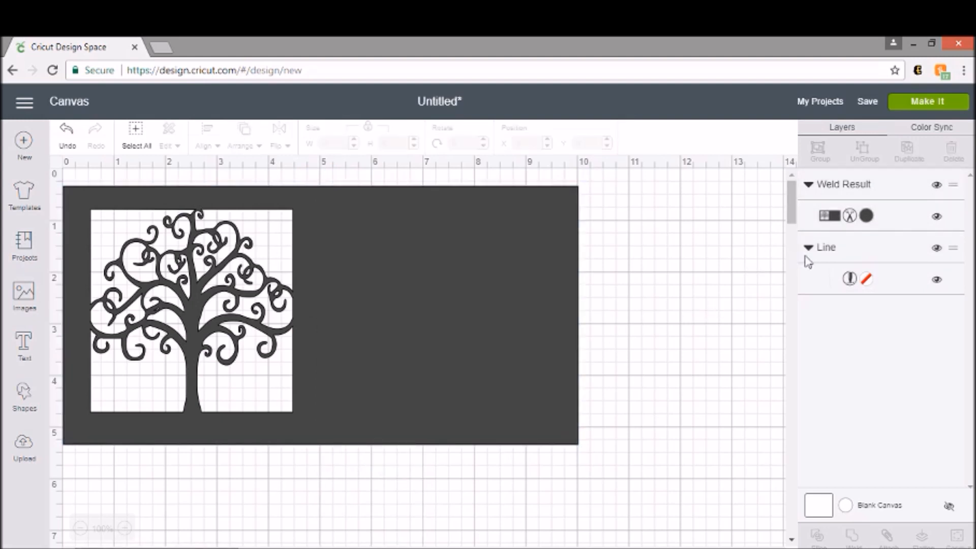
Step: Preview how the welded card and the separate score line are laid out on the mats, and return to the canvas
left_click(830, 252)
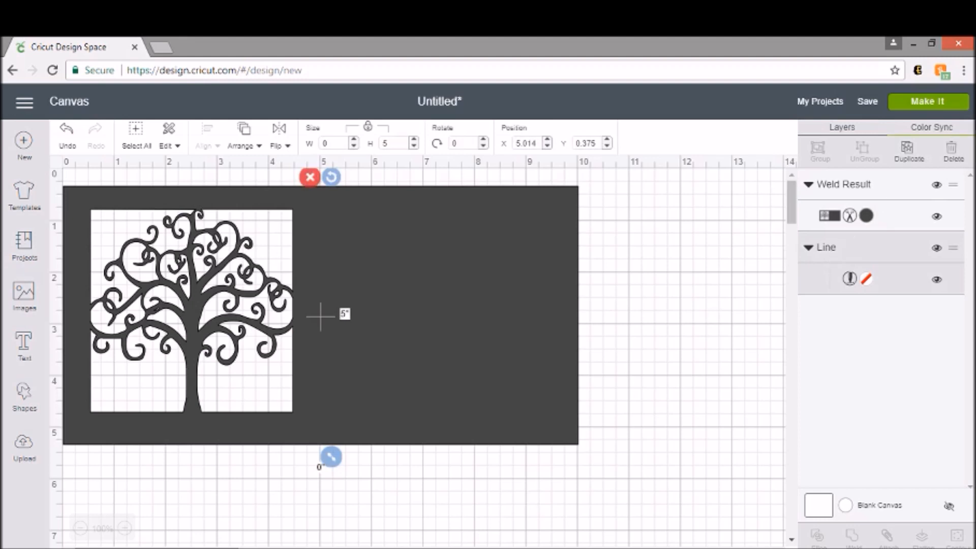
left_click(903, 104)
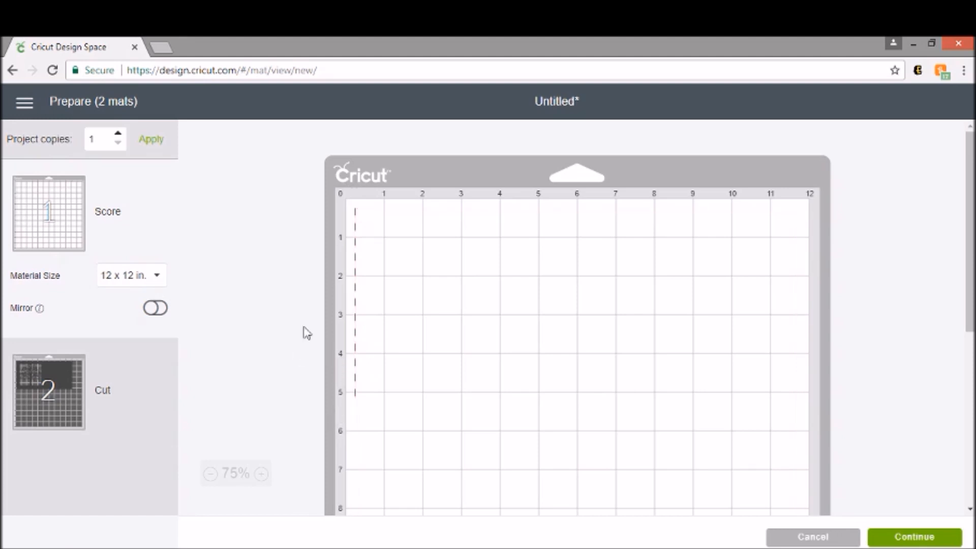
left_click(813, 537)
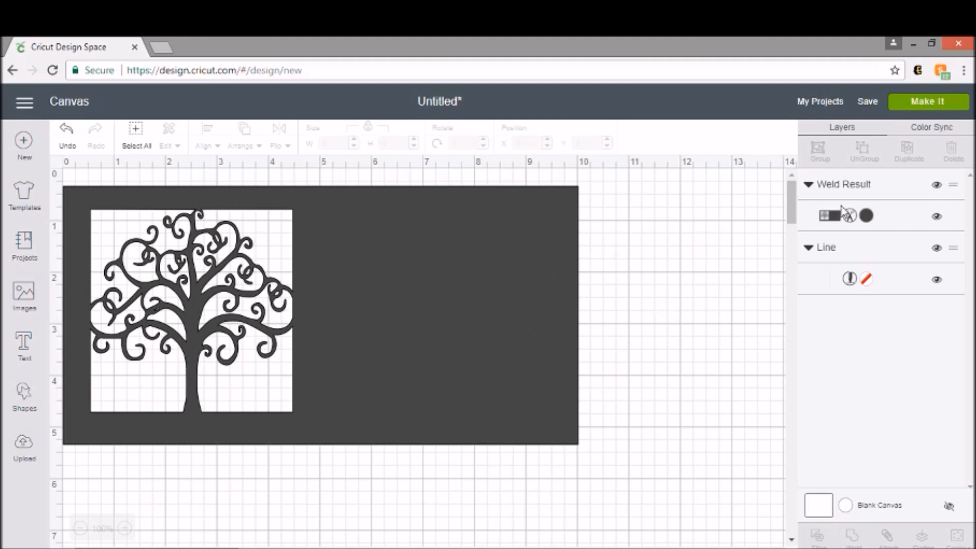
Step: Select the welded card together with the score line and attach them
left_click(856, 185)
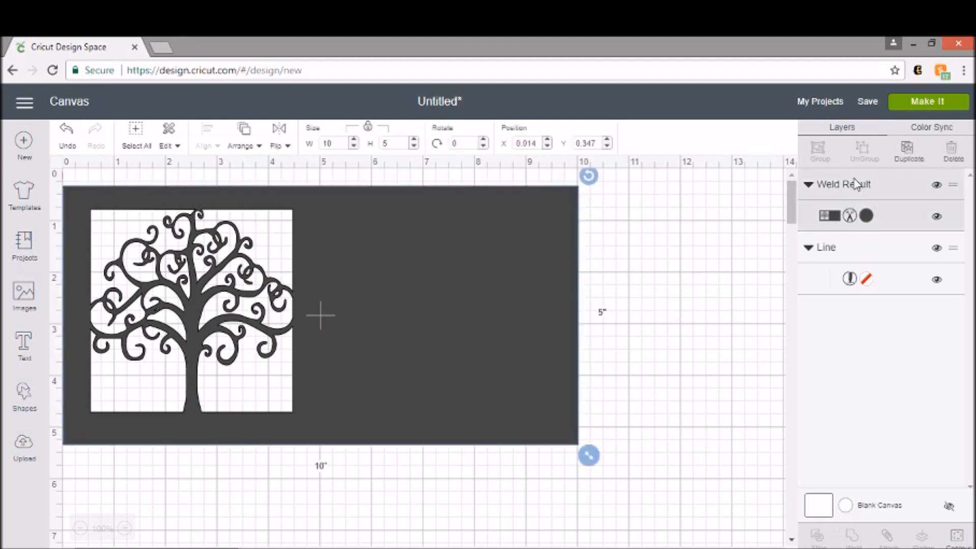
left_click(844, 251, "shift")
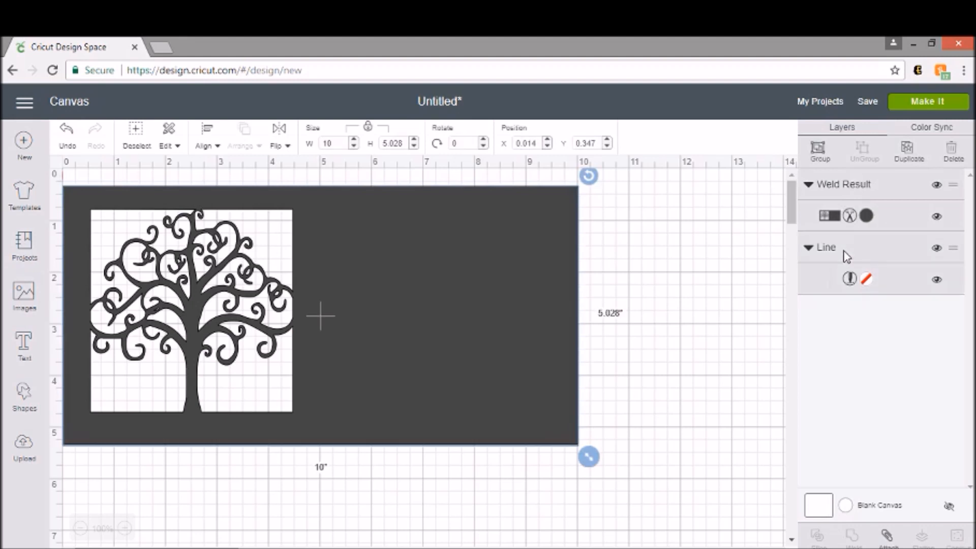
left_click(888, 537)
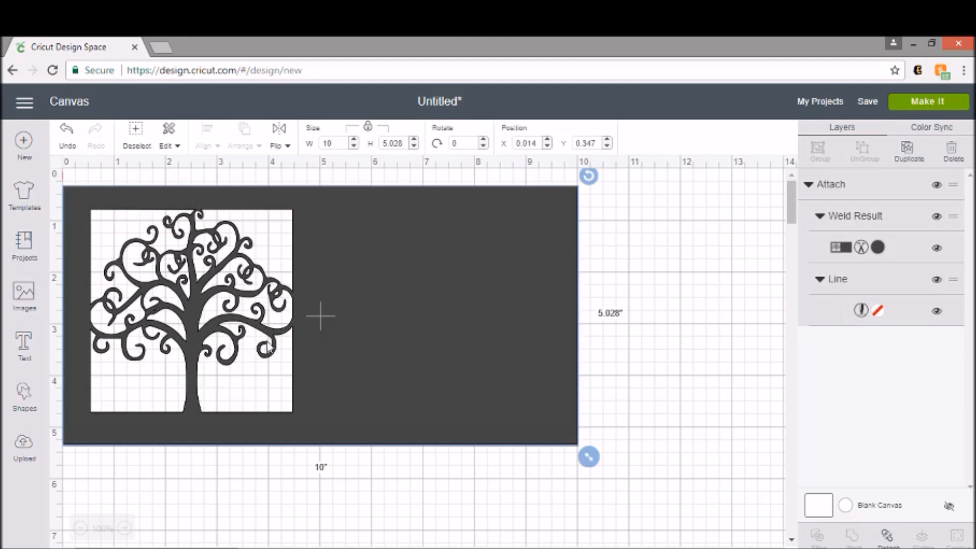
Step: Send the attached card to the mat preview and continue to the machine connection stage
left_click(909, 104)
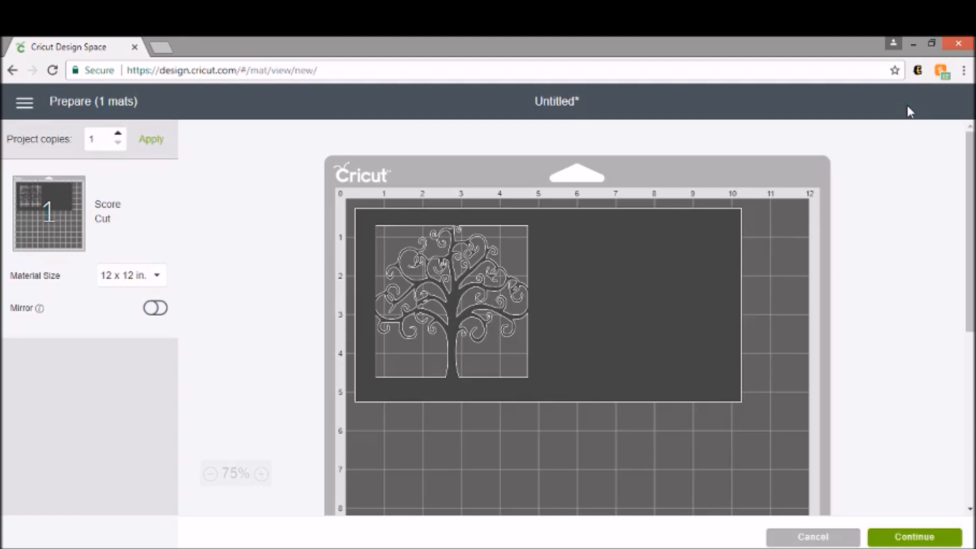
left_click(927, 541)
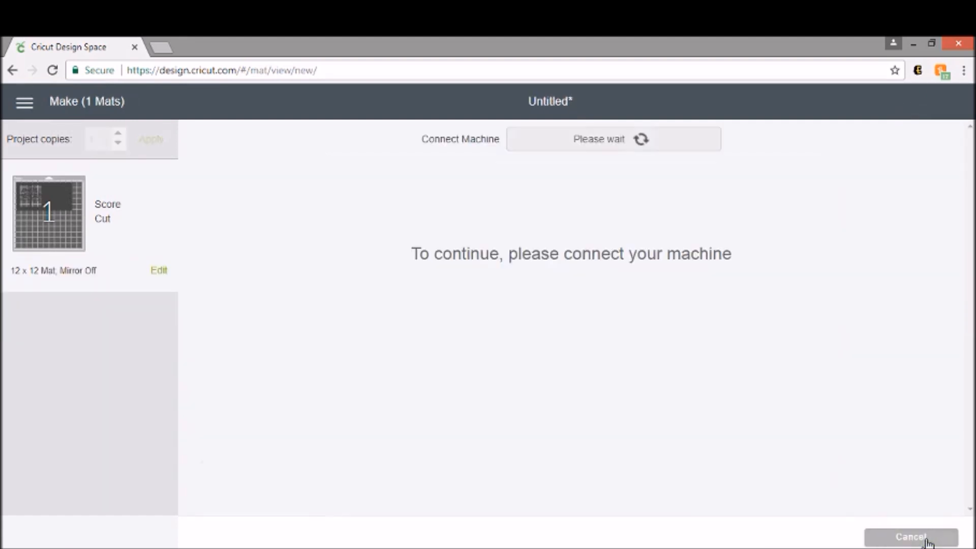